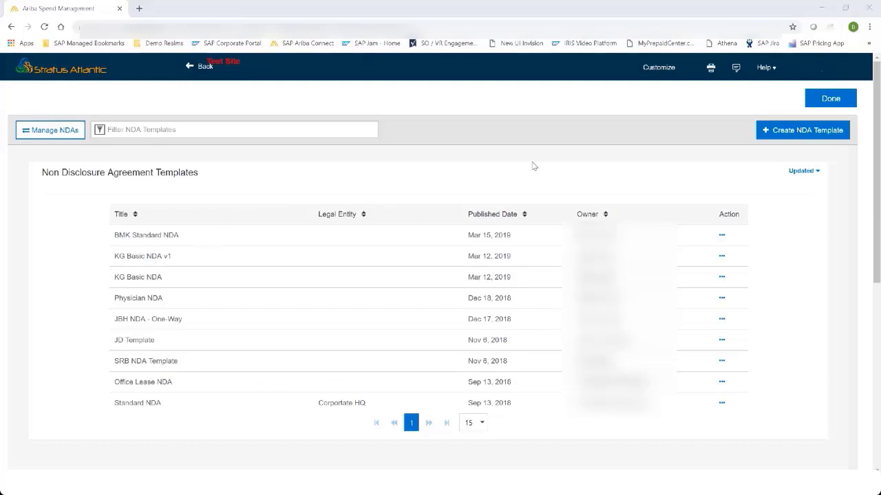
Step: View the BMK Standard NDA template's document text, and close the preview
{"action": "left_click", "coordinate": [721, 236]}
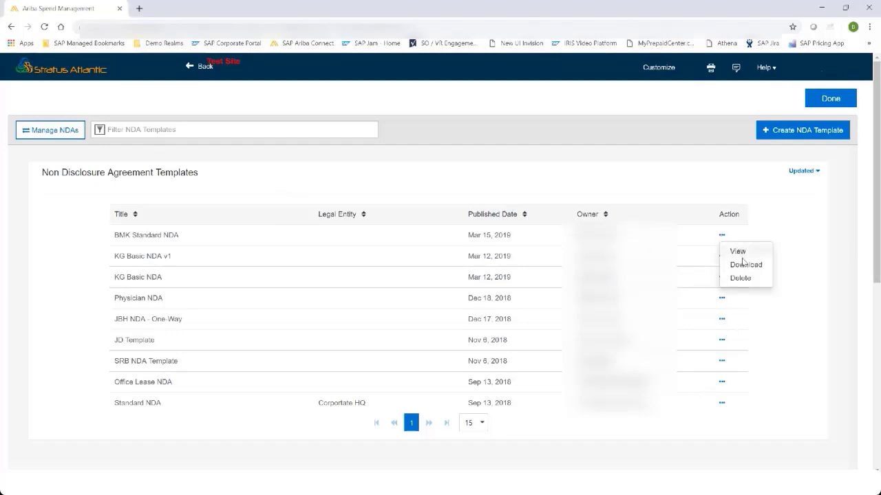
{"action": "left_click", "coordinate": [740, 251]}
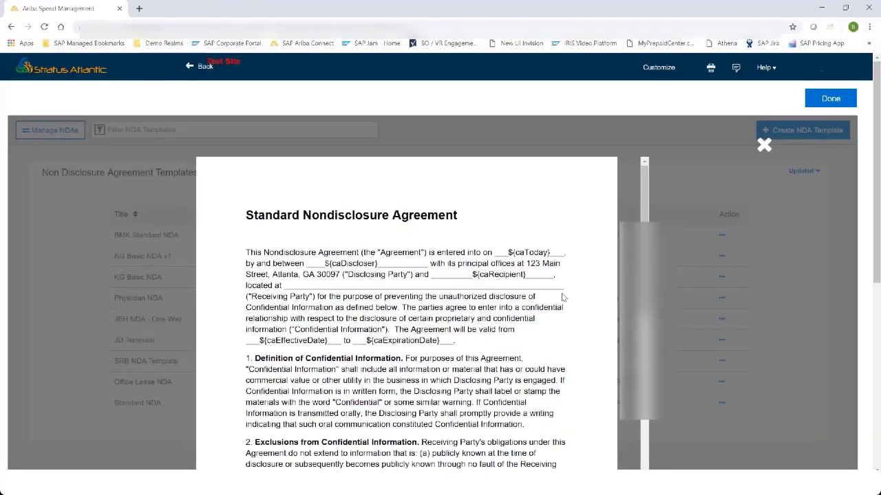
{"action": "scroll", "coordinate": [562, 293], "scroll_direction": "down", "scroll_amount": 1}
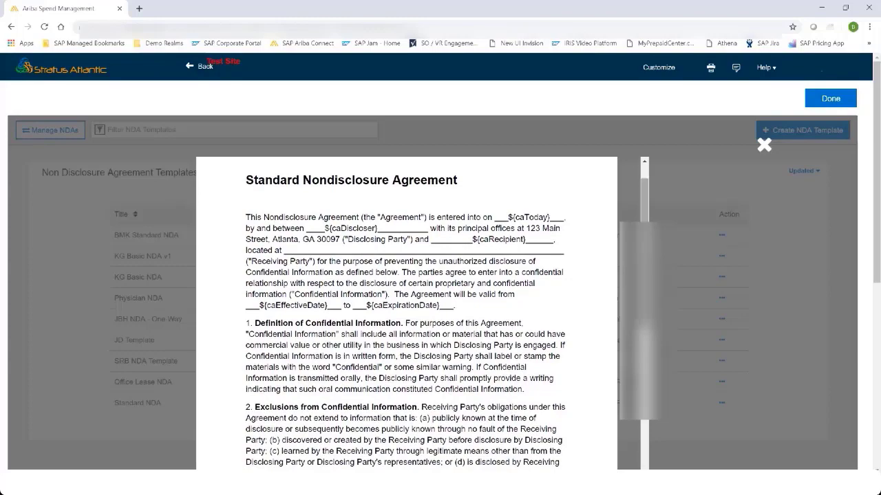
{"action": "scroll", "coordinate": [406, 314], "scroll_direction": "down", "scroll_amount": 6}
{"action": "scroll", "coordinate": [406, 313], "scroll_direction": "up", "scroll_amount": 7}
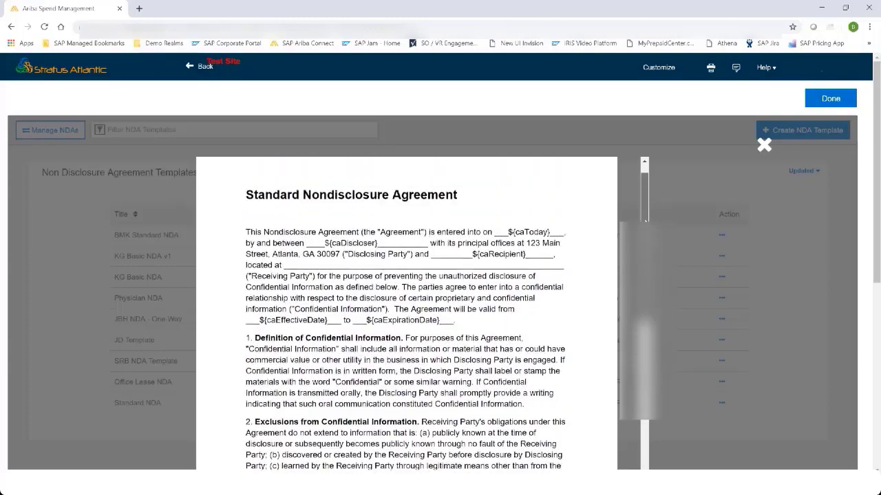
{"action": "left_click", "coordinate": [765, 146]}
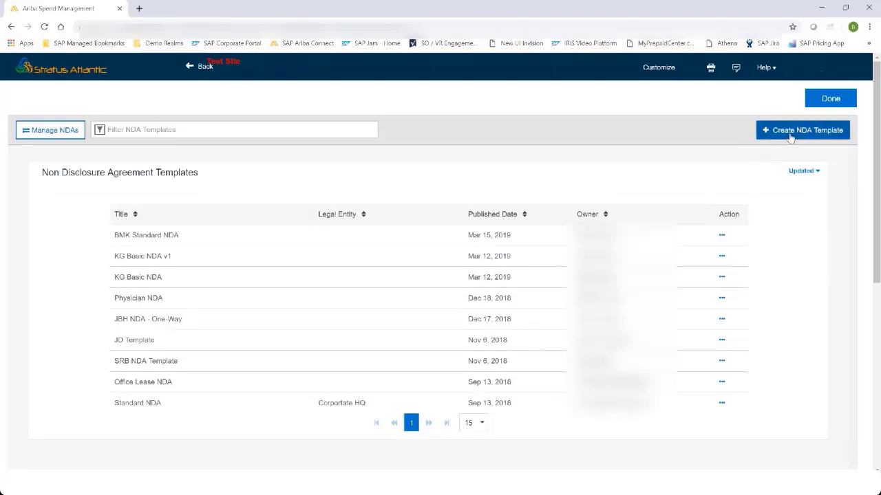
Step: Switch from the NDA templates to the NDAs themselves and look through the draft, signed and pending lists
{"action": "left_click", "coordinate": [791, 136]}
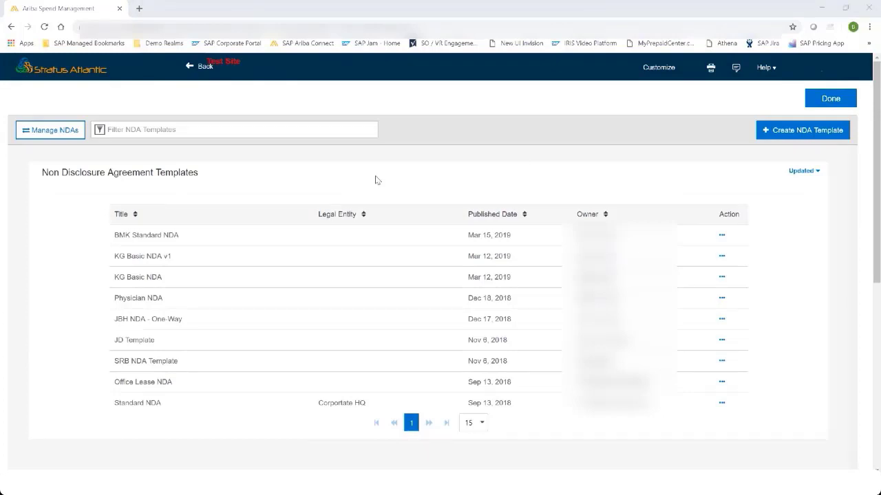
{"action": "left_click", "coordinate": [45, 131]}
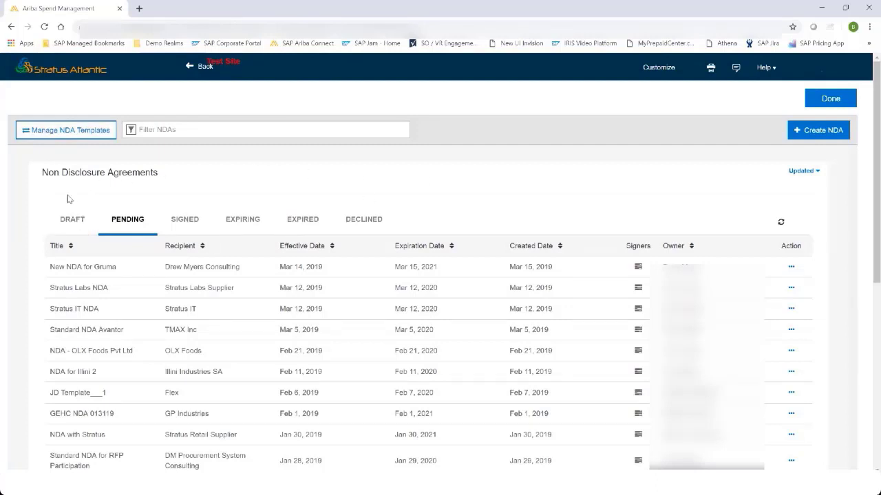
{"action": "left_click", "coordinate": [74, 219]}
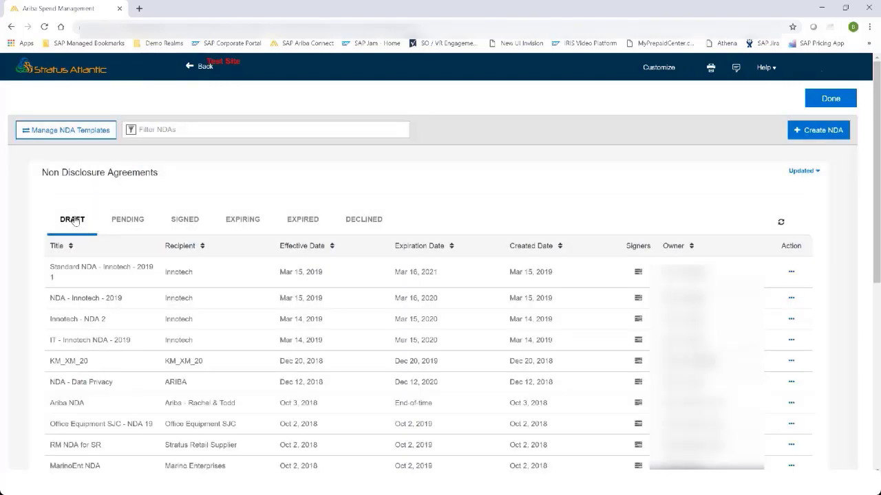
{"action": "left_click", "coordinate": [182, 218]}
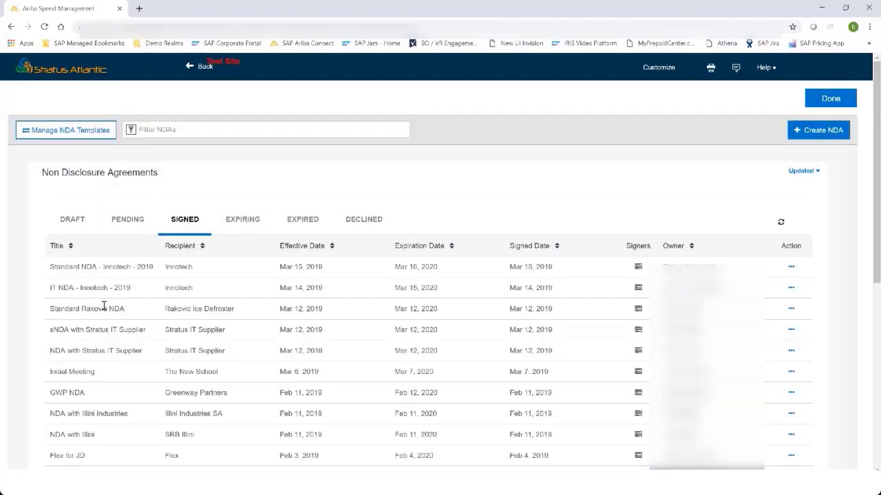
{"action": "left_click", "coordinate": [114, 231]}
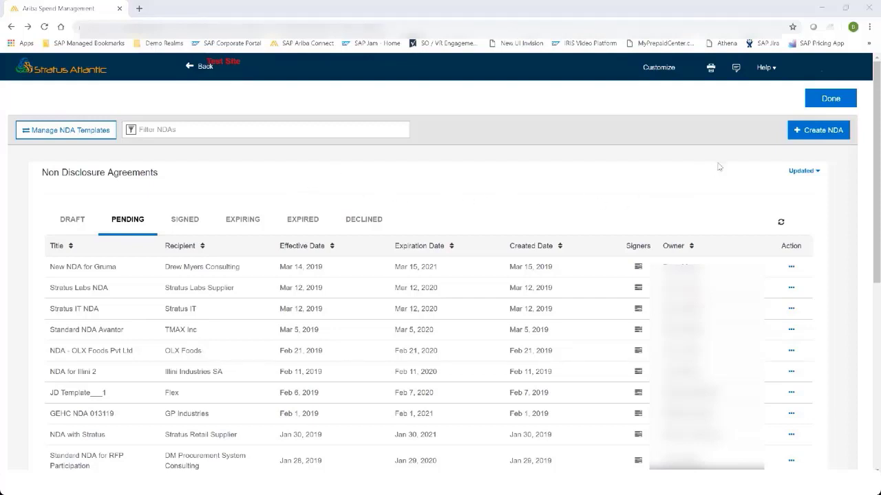
Step: Start a new NDA with Superior Packaging as the recipient organization
{"action": "left_click", "coordinate": [800, 132]}
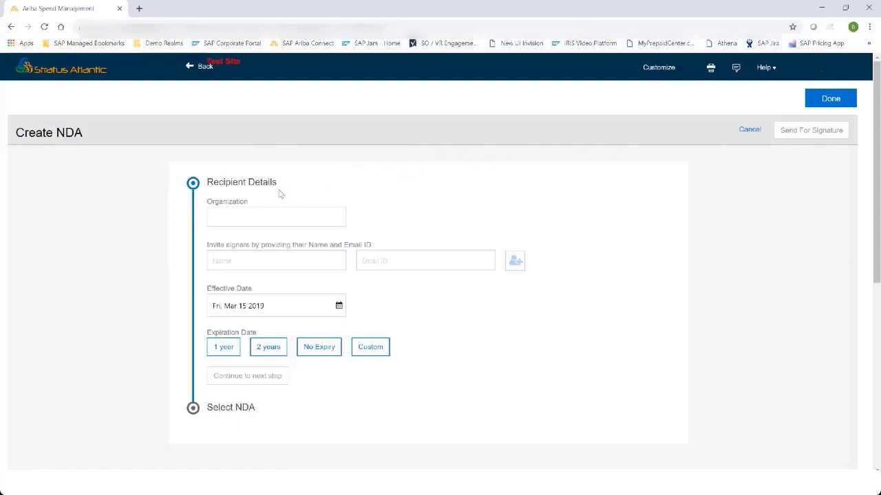
{"action": "left_click", "coordinate": [232, 215]}
{"action": "type", "text": "superi"}
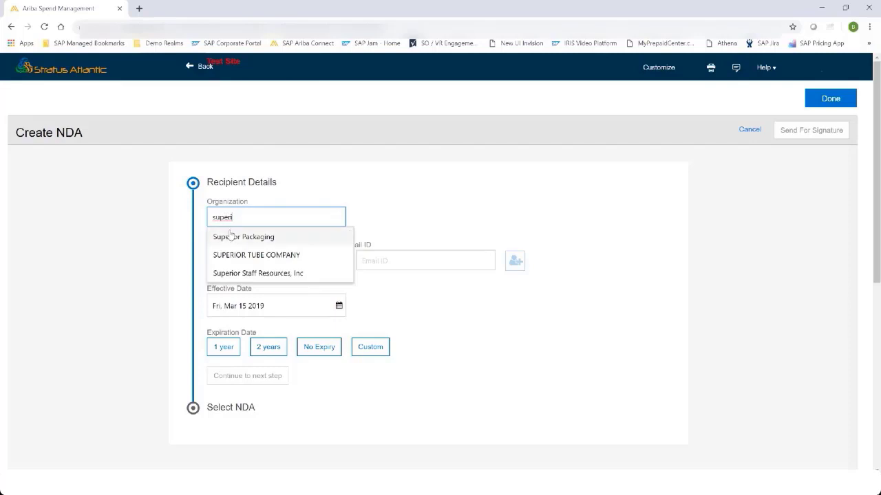
{"action": "left_click", "coordinate": [230, 237]}
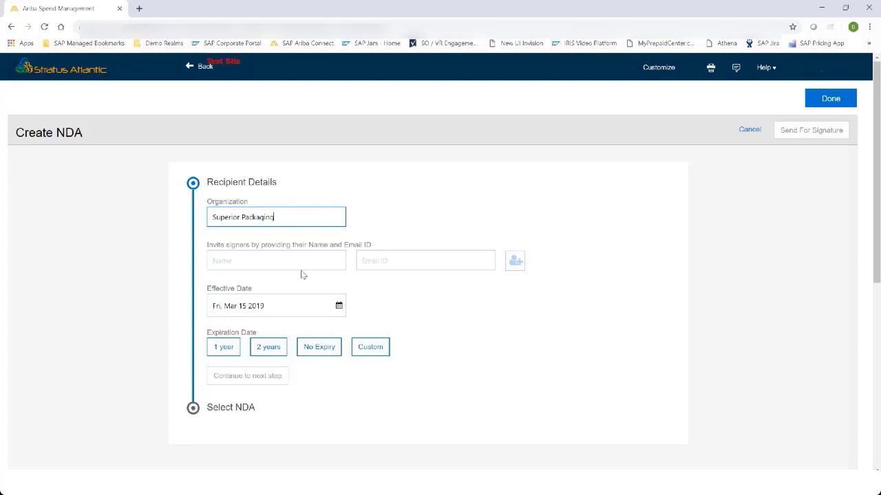
Step: Add the first signer from the suggested contacts, with the matching name and email
{"action": "left_click", "coordinate": [282, 264]}
{"action": "type", "text": "Jo"}
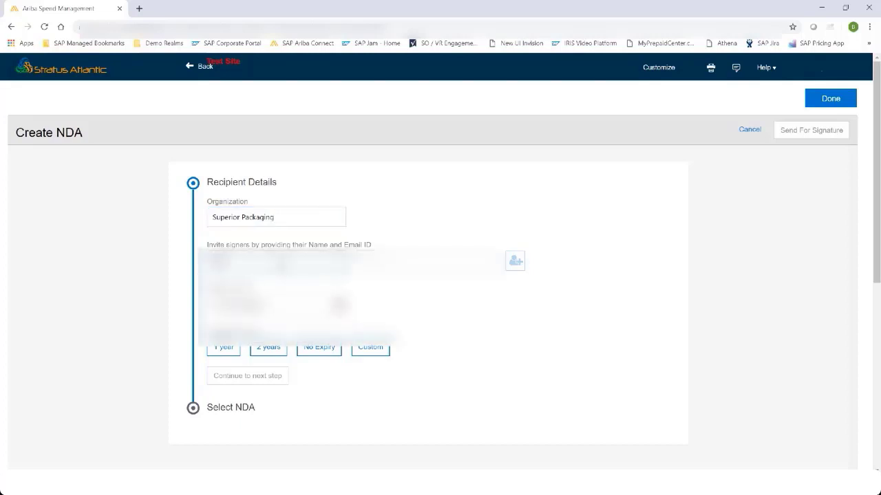
{"action": "left_click", "coordinate": [282, 265]}
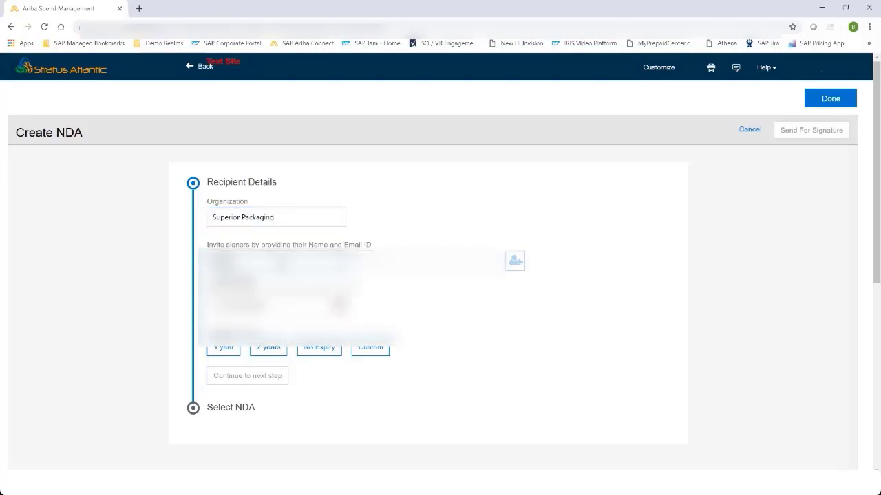
{"action": "left_click", "coordinate": [278, 283]}
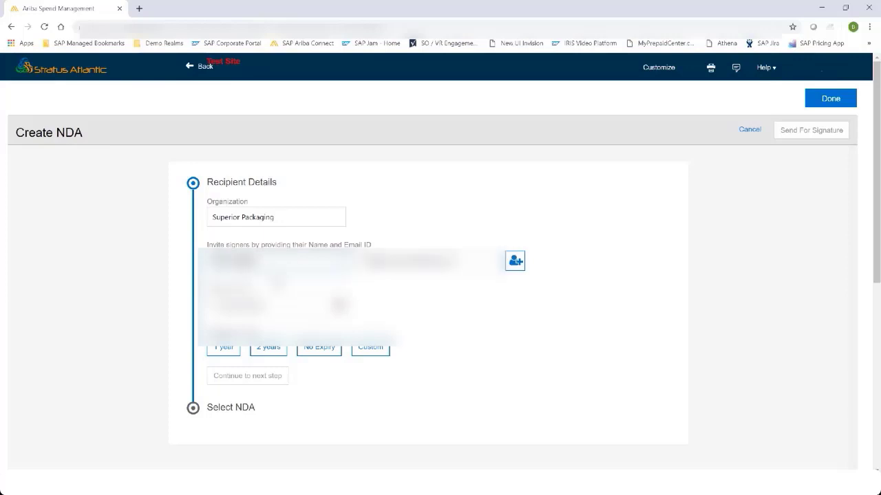
{"action": "left_click", "coordinate": [517, 269]}
Step: Add a second signer to the NDA from the suggested contacts
{"action": "left_click", "coordinate": [267, 263]}
{"action": "type", "text": "John"}
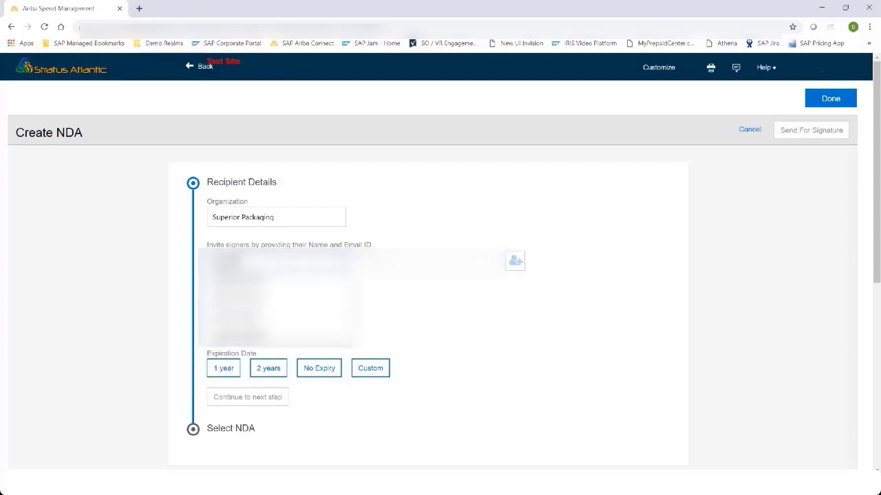
{"action": "left_click", "coordinate": [238, 284]}
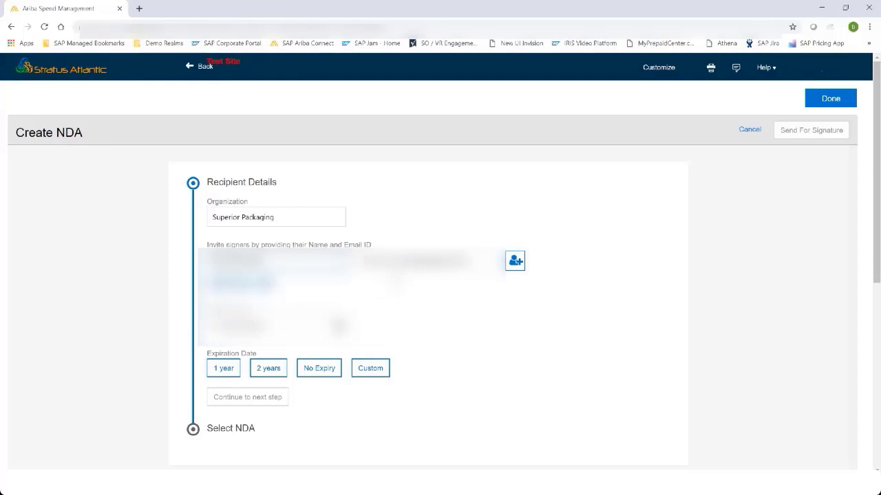
{"action": "left_click", "coordinate": [515, 261]}
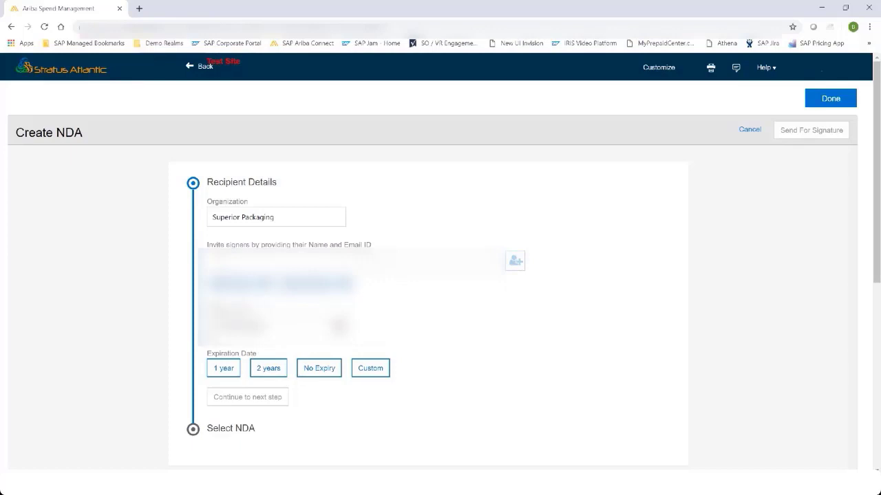
Step: Set the NDA's expiration to 1 year and choose BMK Standard NDA as its template
{"action": "left_click", "coordinate": [219, 368]}
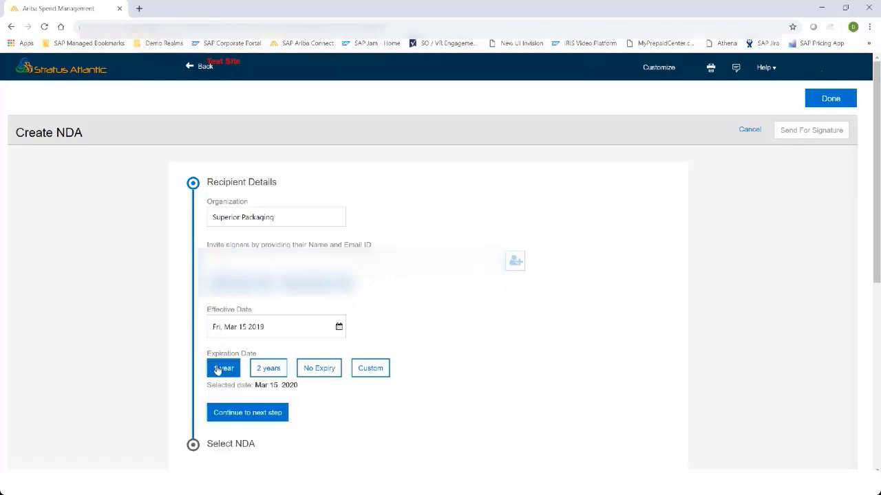
{"action": "left_click", "coordinate": [246, 415]}
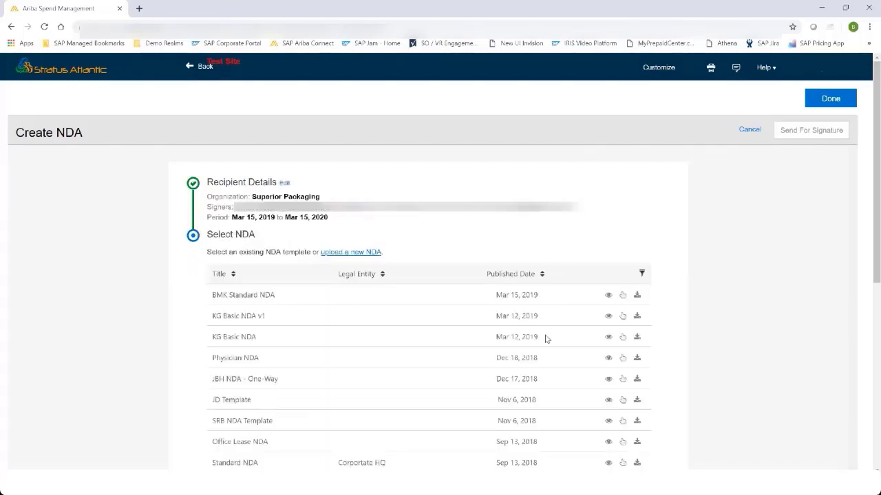
{"action": "scroll", "coordinate": [706, 274], "scroll_direction": "down", "scroll_amount": 1}
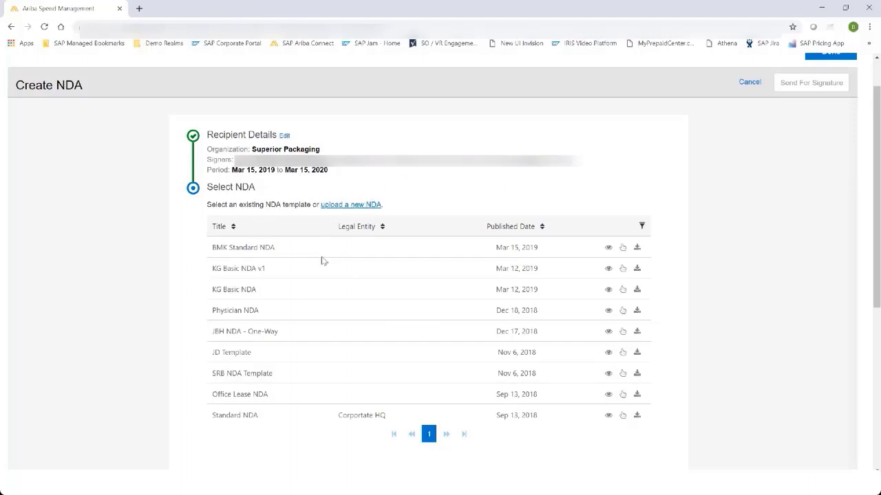
{"action": "left_click", "coordinate": [623, 249]}
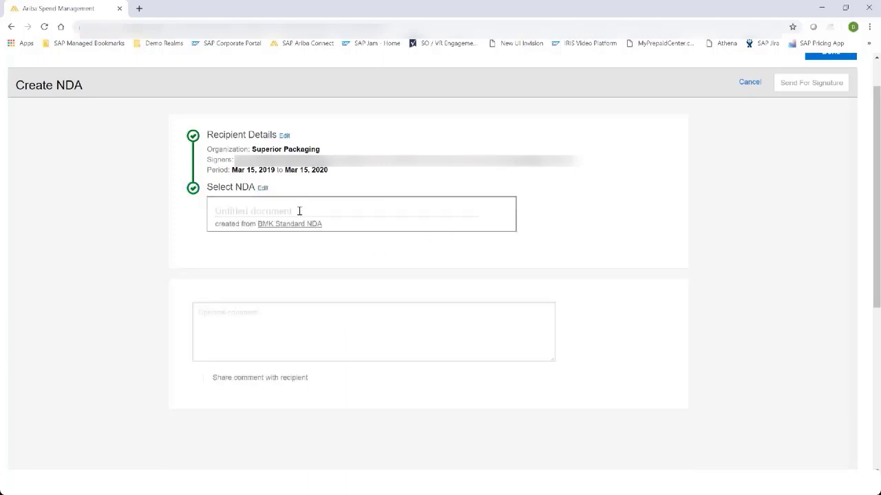
Step: Title the NDA "Standard NDA - Superior Packaging" and add the comment "Please review and sign.", shared with the recipient
{"action": "type", "text": "Standard NDA - Superior Packaging"}
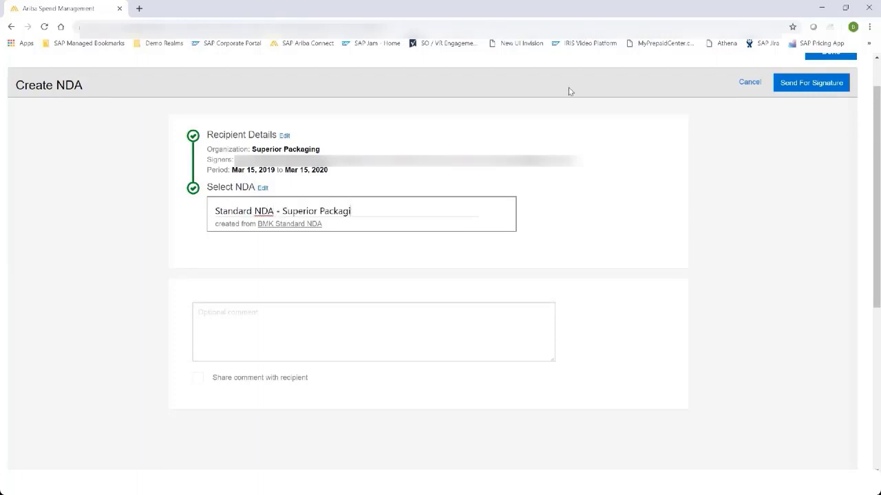
{"action": "left_click", "coordinate": [268, 331]}
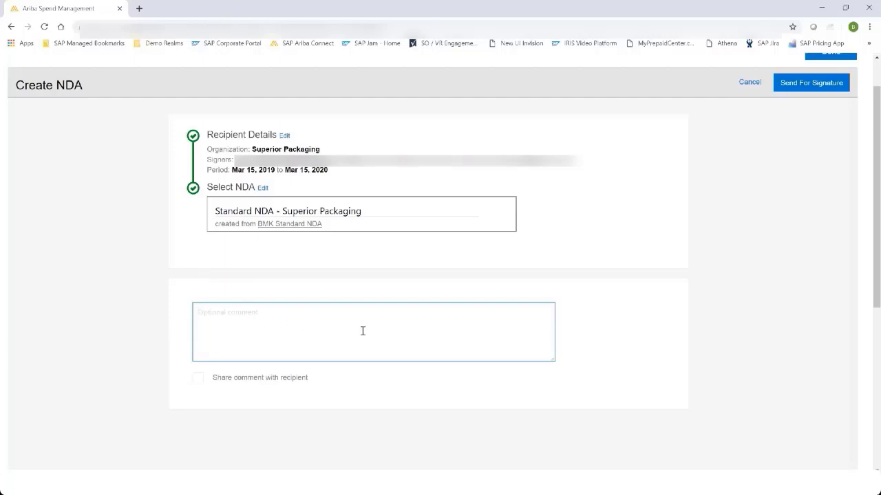
{"action": "type", "text": "Please review and sign"}
{"action": "left_click", "coordinate": [201, 378]}
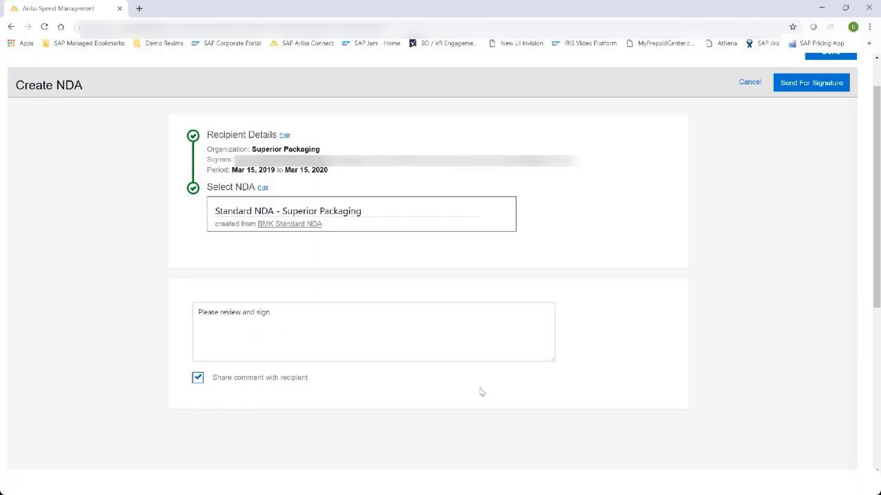
Step: Send the Superior Packaging NDA for signature and dismiss the confirmation message
{"action": "scroll", "coordinate": [482, 393], "scroll_direction": "up", "scroll_amount": 1}
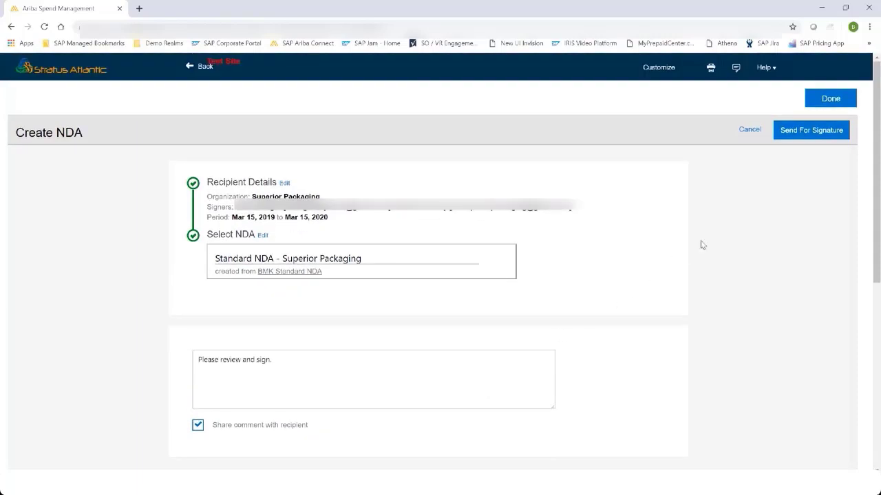
{"action": "left_click", "coordinate": [814, 131]}
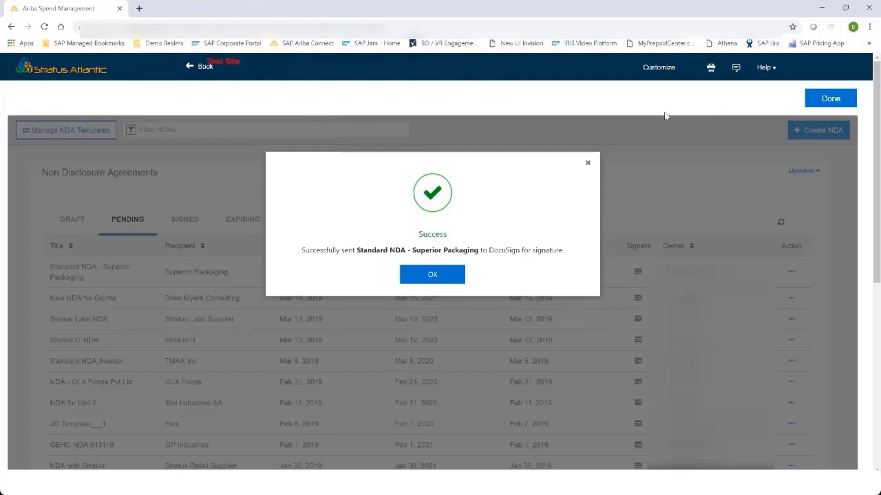
{"action": "left_click", "coordinate": [432, 275]}
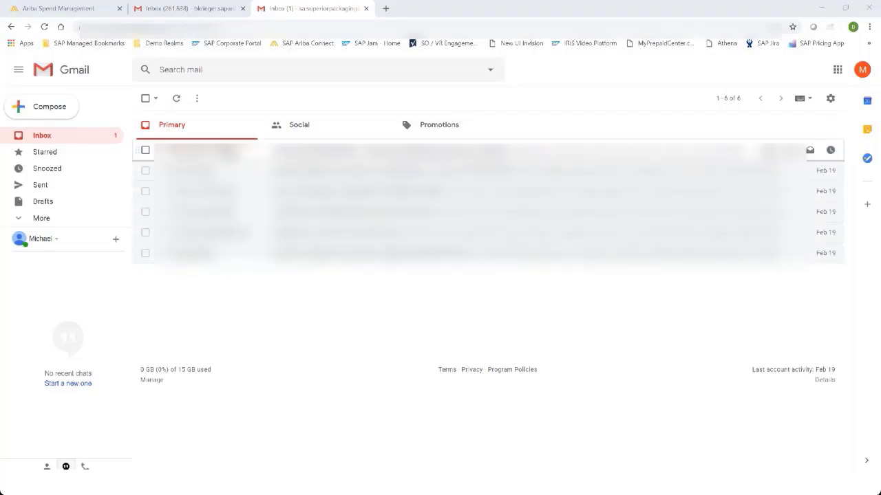
Step: In the signer's Gmail inbox, open the Superior Packaging signature request and continue to its document in DocuSign
{"action": "left_click", "coordinate": [232, 152]}
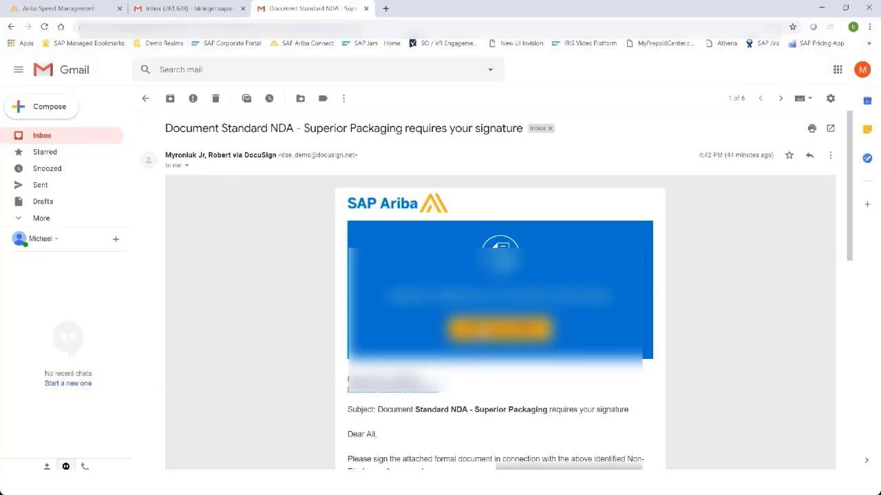
{"action": "left_click", "coordinate": [485, 331]}
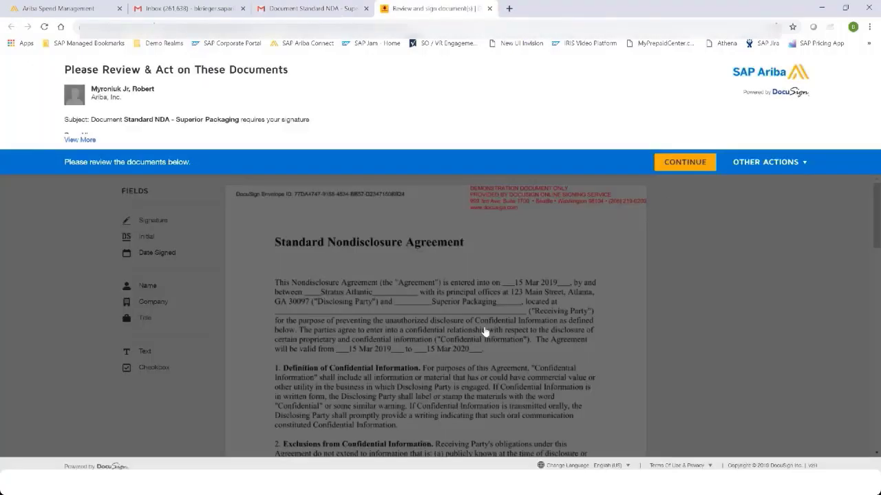
{"action": "left_click", "coordinate": [666, 164]}
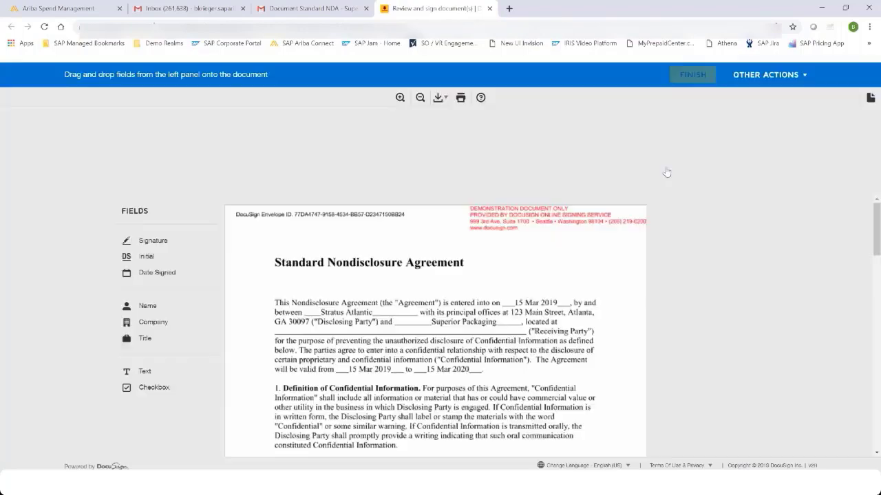
Step: Place a text field on the blank location line before "Receiving Party" and enter the party's postal address
{"action": "scroll", "coordinate": [666, 173], "scroll_direction": "down", "scroll_amount": 1}
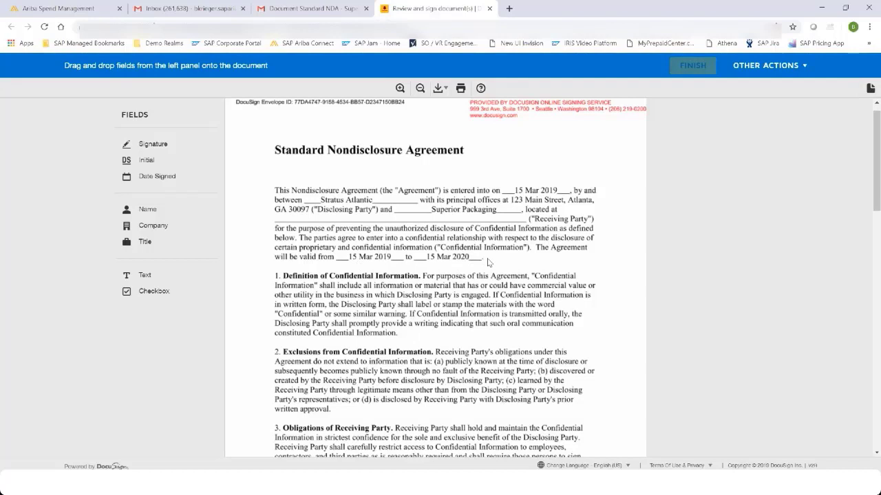
{"action": "scroll", "coordinate": [488, 263], "scroll_direction": "down", "scroll_amount": 3}
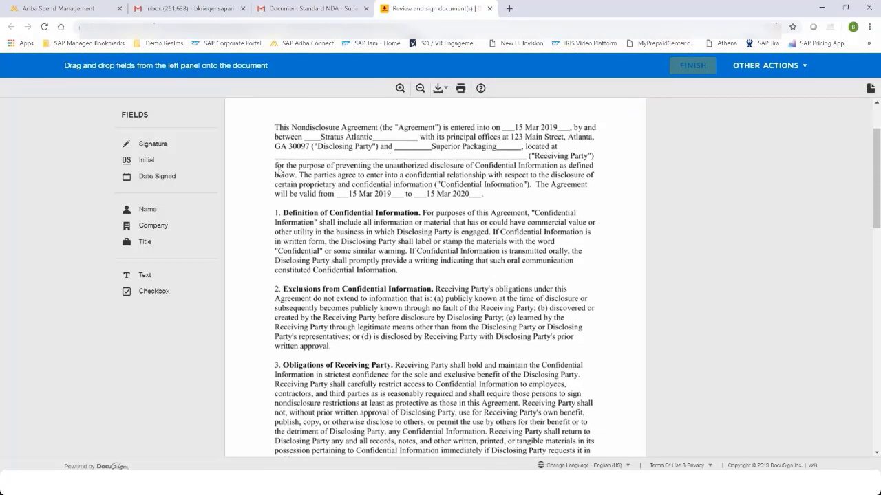
{"action": "left_click_drag", "start_coordinate": [142, 280], "coordinate": [276, 147]}
{"action": "type", "text": "123 Main Street, Atlanta, GA30097"}
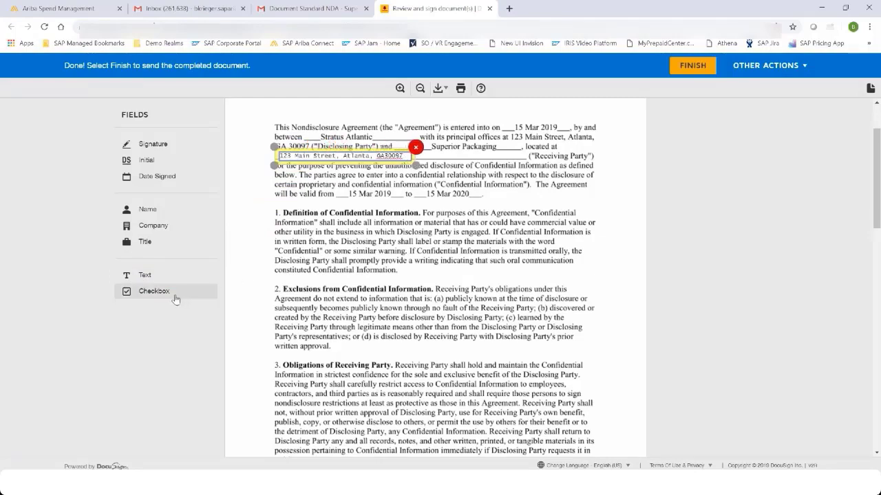
Step: Place a signature field on the Receiving Party's signature line and adopt the suggested signature
{"action": "scroll", "coordinate": [331, 257], "scroll_direction": "down", "scroll_amount": 11}
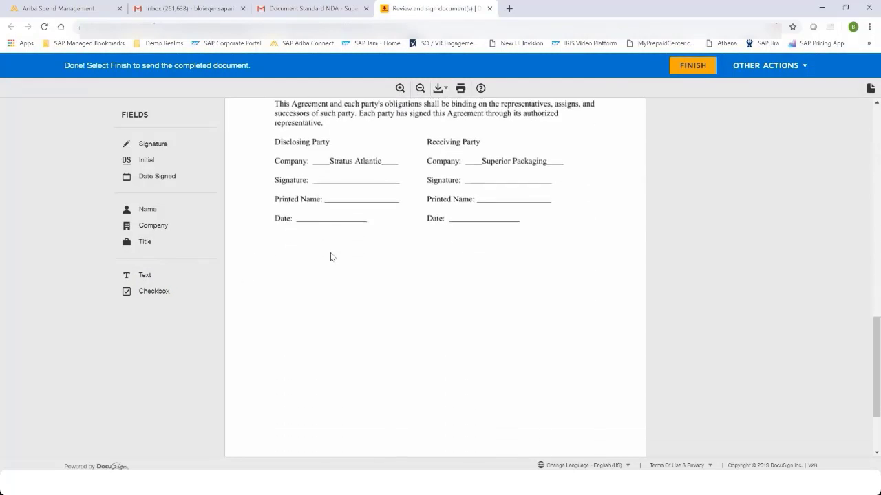
{"action": "scroll", "coordinate": [331, 256], "scroll_direction": "up", "scroll_amount": 2}
{"action": "scroll", "coordinate": [331, 258], "scroll_direction": "up", "scroll_amount": 1}
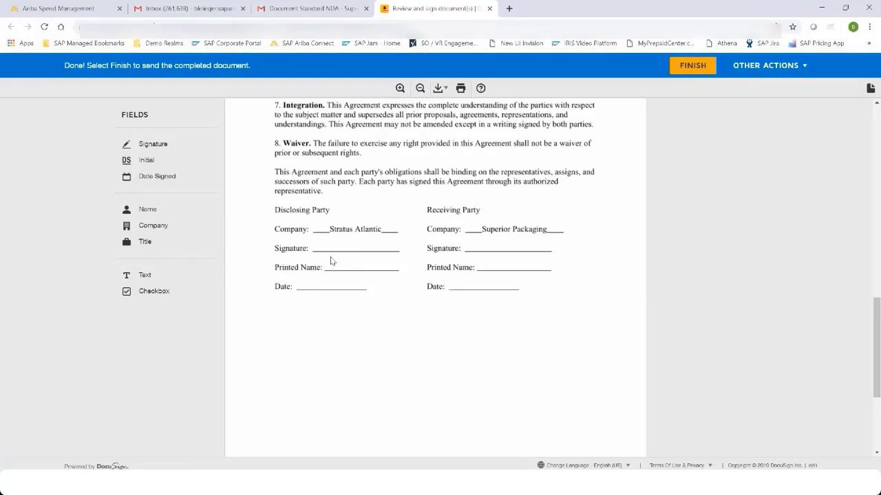
{"action": "mouse_move", "coordinate": [153, 143]}
{"action": "left_mouse_down"}
{"action": "mouse_move", "coordinate": [169, 160]}
{"action": "mouse_move", "coordinate": [428, 252]}
{"action": "mouse_move", "coordinate": [497, 243]}
{"action": "mouse_move", "coordinate": [489, 234]}
{"action": "left_mouse_up"}
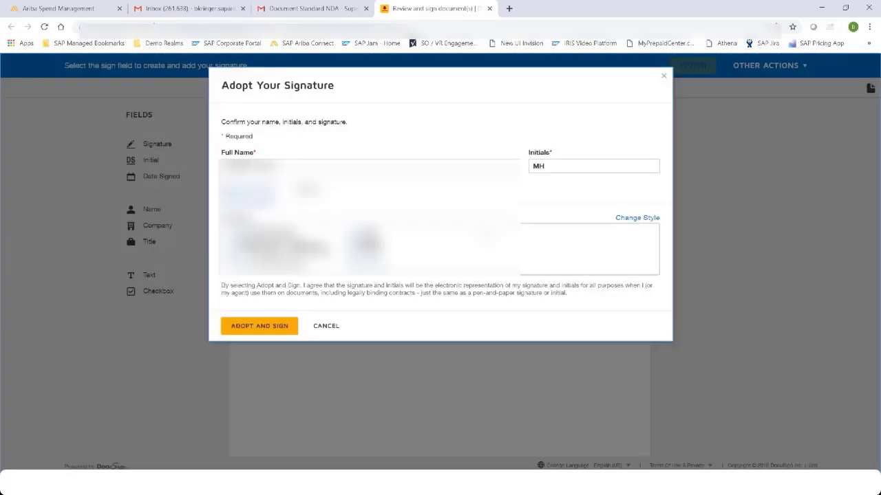
{"action": "left_click", "coordinate": [274, 326]}
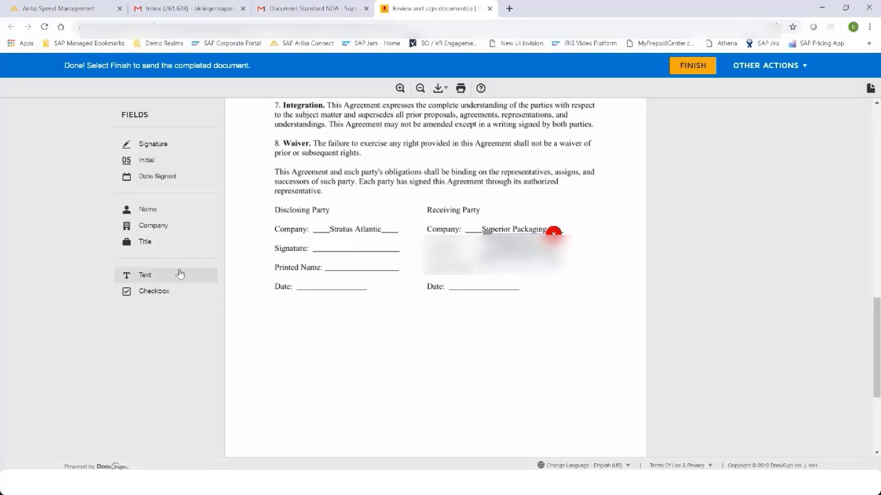
Step: Add the printed name and date signed for the Receiving Party and finish signing, dismissing the completion message
{"action": "mouse_move", "coordinate": [148, 209]}
{"action": "left_mouse_down"}
{"action": "mouse_move", "coordinate": [405, 238]}
{"action": "mouse_move", "coordinate": [556, 268]}
{"action": "left_mouse_up"}
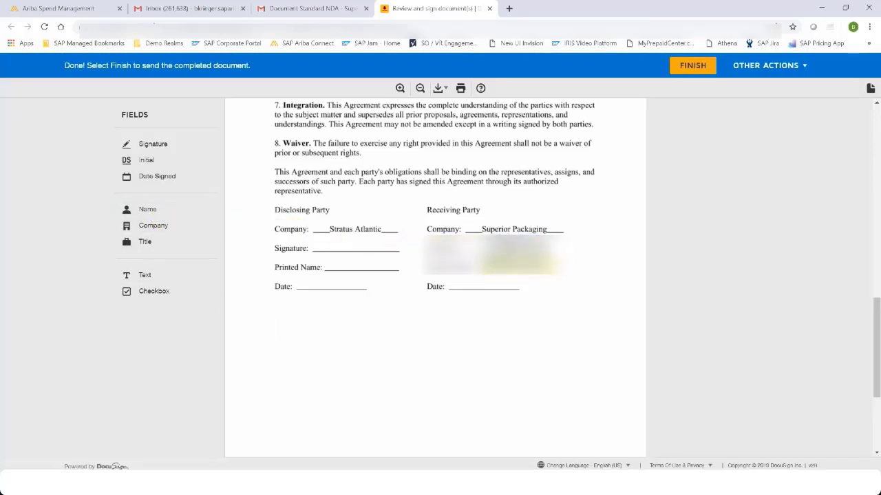
{"action": "mouse_move", "coordinate": [153, 186]}
{"action": "left_mouse_down"}
{"action": "mouse_move", "coordinate": [170, 183]}
{"action": "mouse_move", "coordinate": [469, 286]}
{"action": "mouse_move", "coordinate": [461, 281]}
{"action": "left_mouse_up"}
{"action": "left_click", "coordinate": [698, 70]}
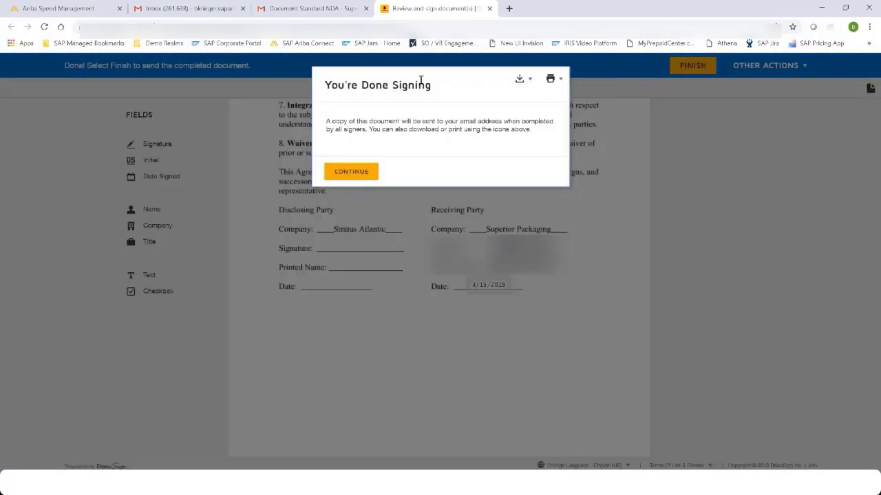
{"action": "left_click", "coordinate": [336, 176]}
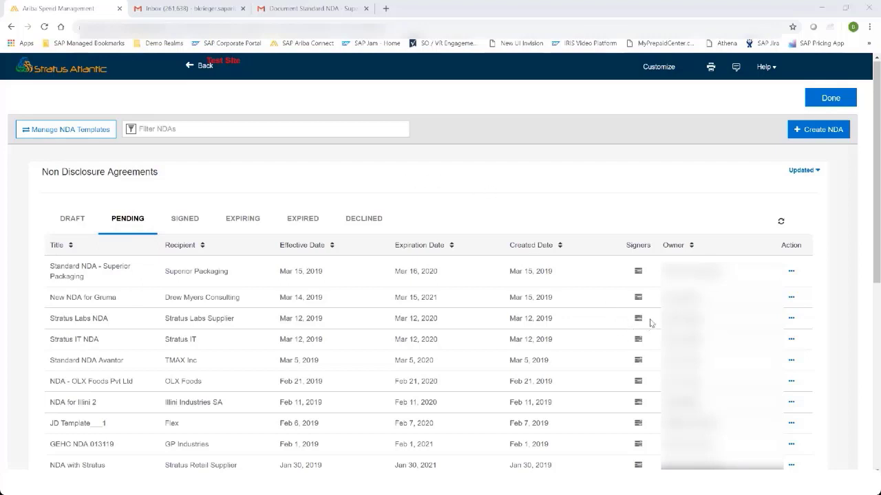
Step: In SAP Ariba, check the signers of the pending Superior Packaging NDA
{"action": "left_click", "coordinate": [638, 273]}
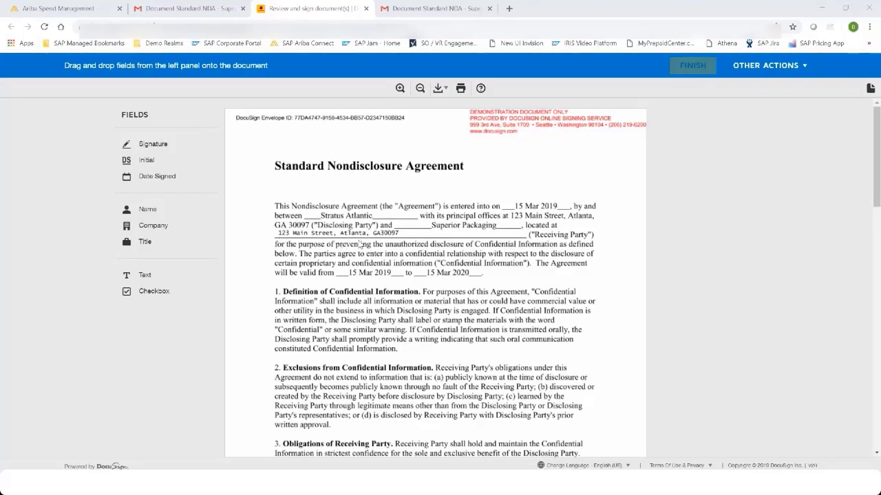
Step: In the second signer's DocuSign document, place a signature on the Disclosing Party's signature line
{"action": "scroll", "coordinate": [397, 235], "scroll_direction": "down", "scroll_amount": 4}
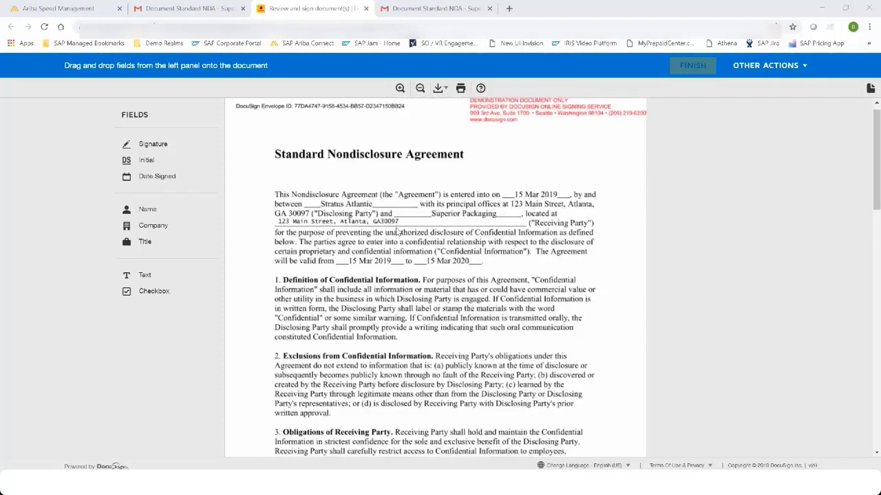
{"action": "scroll", "coordinate": [397, 232], "scroll_direction": "down", "scroll_amount": 6}
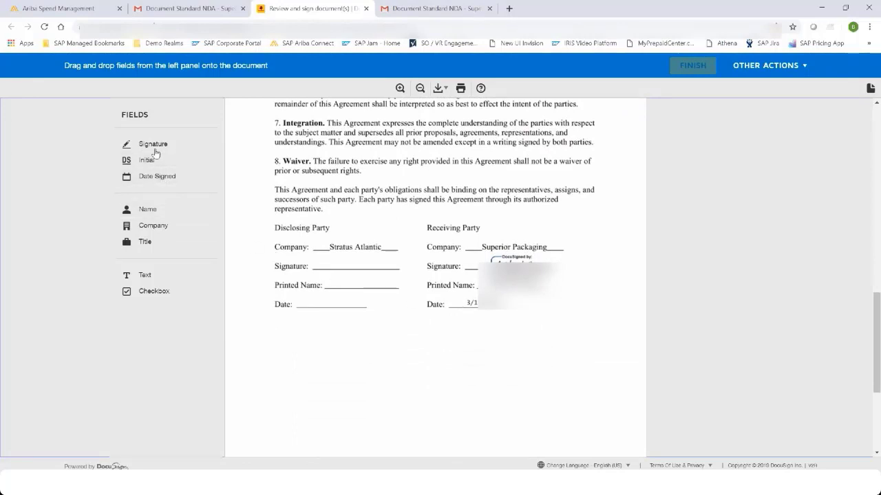
{"action": "mouse_move", "coordinate": [152, 143]}
{"action": "left_mouse_down"}
{"action": "mouse_move", "coordinate": [341, 254]}
{"action": "mouse_move", "coordinate": [361, 278]}
{"action": "left_mouse_up"}
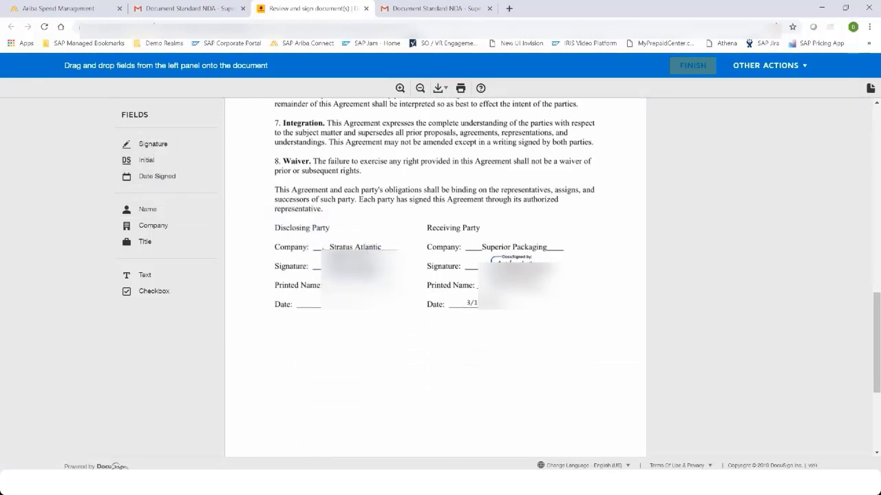
Step: Add the printed name and date signed for the Disclosing Party and finish signing, declining the DocuSign login
{"action": "left_click_drag", "start_coordinate": [154, 213], "coordinate": [365, 284]}
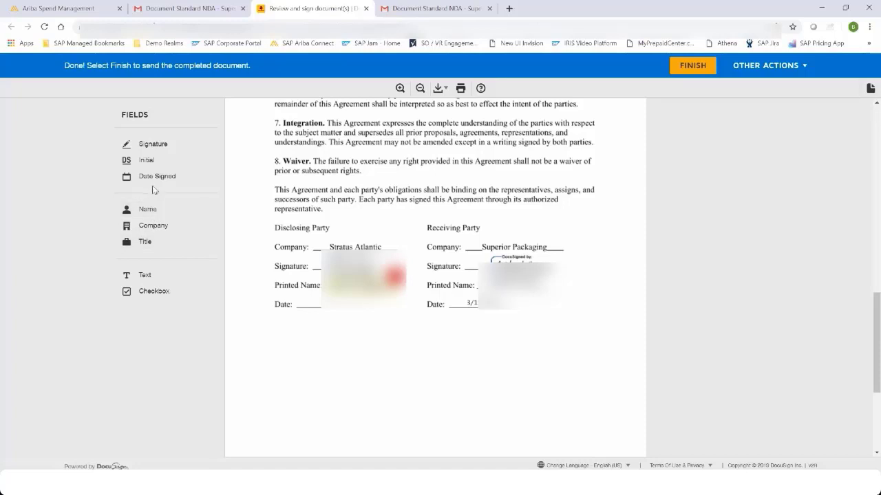
{"action": "left_click_drag", "start_coordinate": [152, 180], "coordinate": [307, 297]}
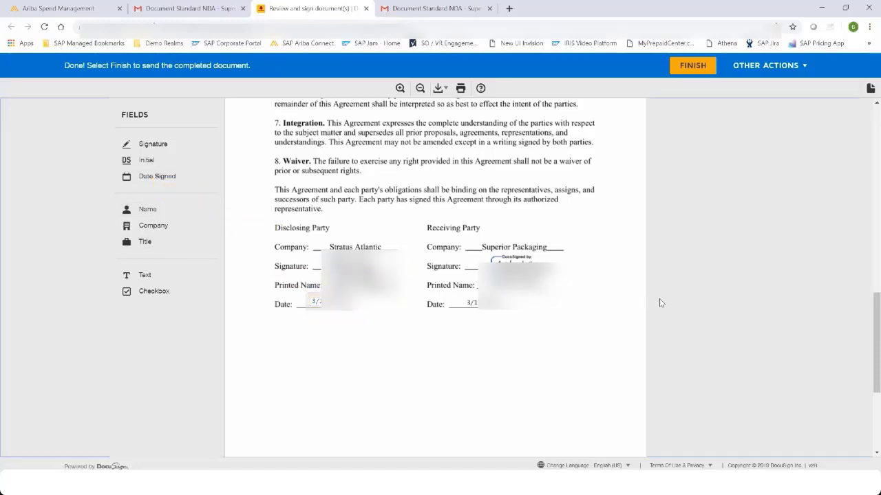
{"action": "left_click", "coordinate": [692, 66]}
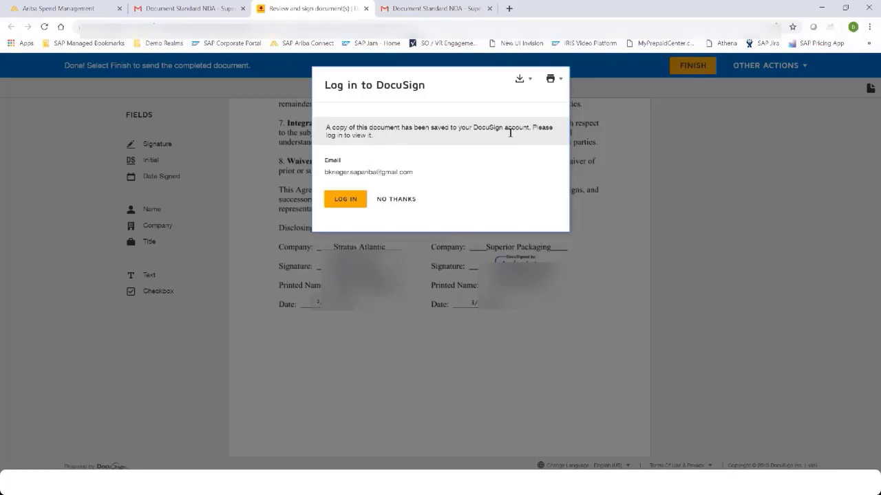
{"action": "left_click", "coordinate": [375, 199]}
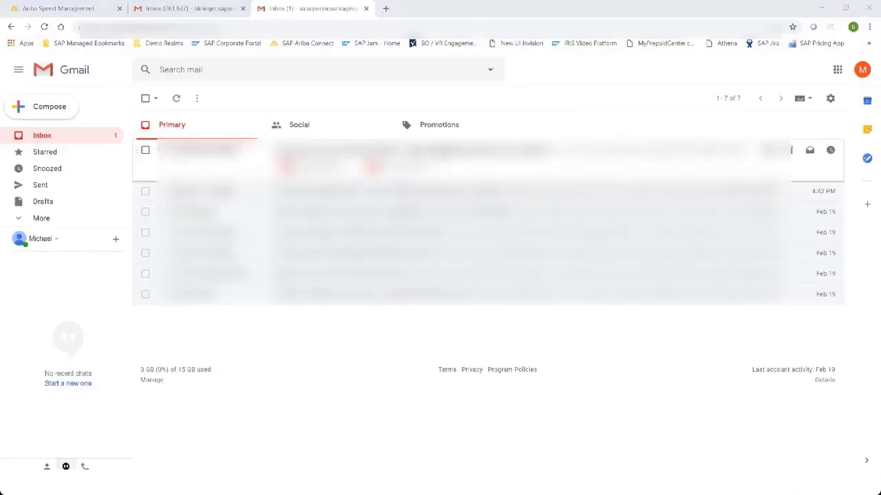
Step: In the supplier's Gmail inbox, open the completion e-mail for the Superior Packaging NDA and view the completed document in DocuSign
{"action": "left_click", "coordinate": [441, 152]}
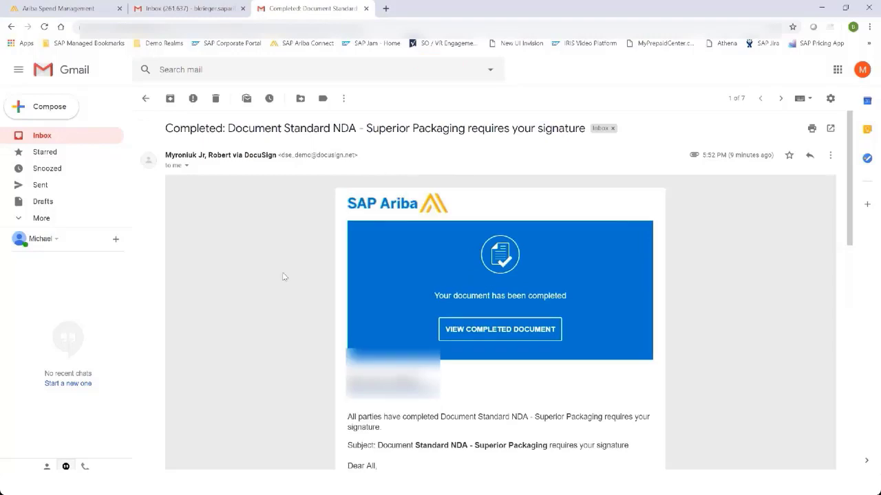
{"action": "scroll", "coordinate": [282, 275], "scroll_direction": "down", "scroll_amount": 1}
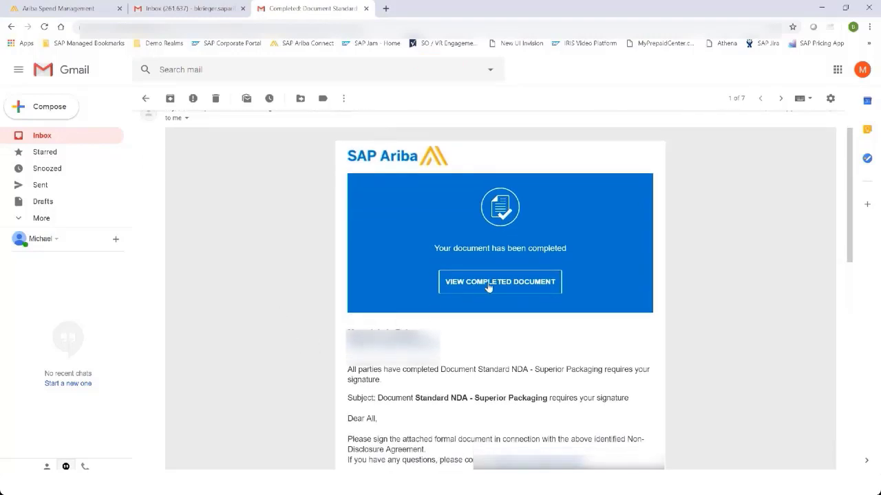
{"action": "left_click", "coordinate": [491, 287]}
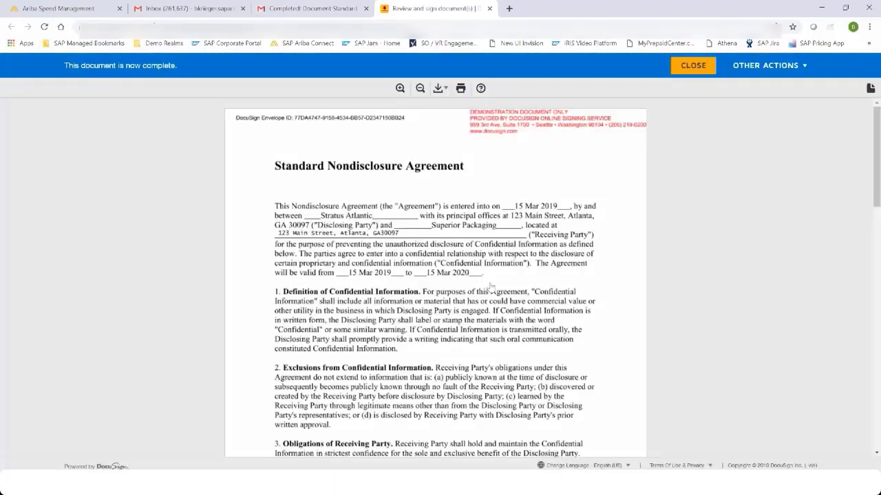
Step: Review the completed NDA from the opening terms through both parties' signature blocks, and close the document
{"action": "scroll", "coordinate": [322, 231], "scroll_direction": "down", "scroll_amount": 4}
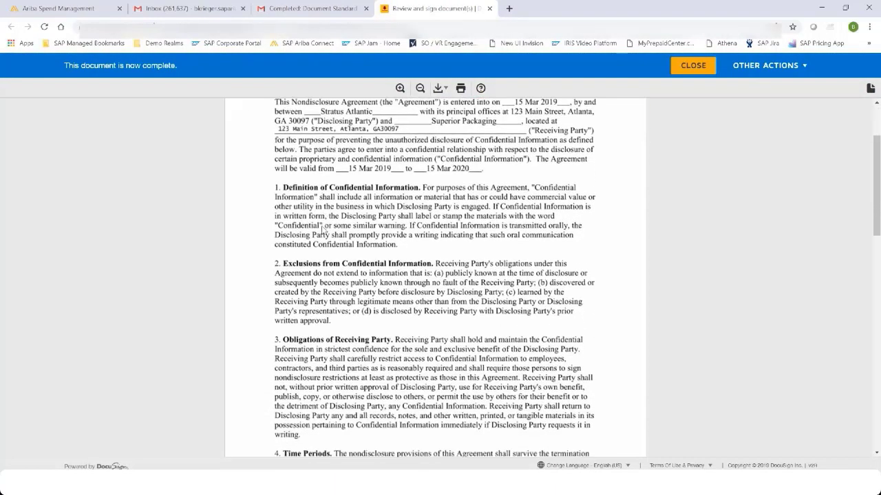
{"action": "scroll", "coordinate": [321, 231], "scroll_direction": "down", "scroll_amount": 5}
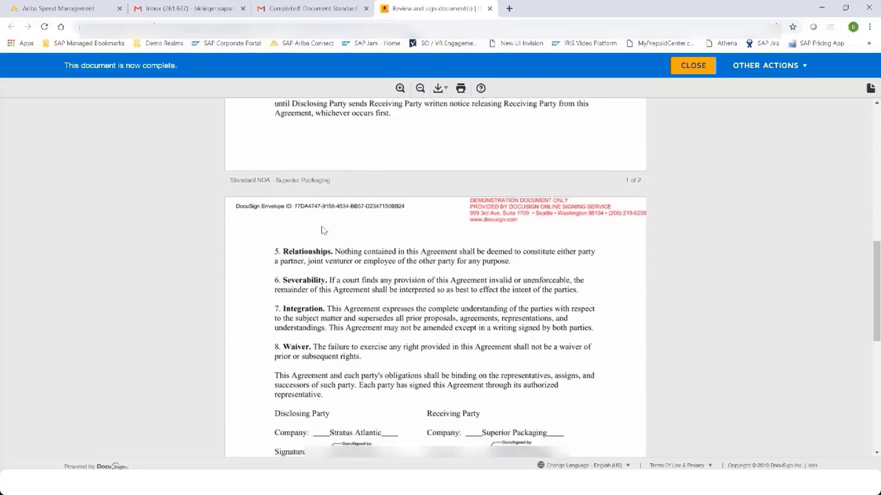
{"action": "scroll", "coordinate": [516, 354], "scroll_direction": "down", "scroll_amount": 2}
{"action": "scroll", "coordinate": [516, 354], "scroll_direction": "up", "scroll_amount": 3}
{"action": "scroll", "coordinate": [516, 354], "scroll_direction": "up", "scroll_amount": 10}
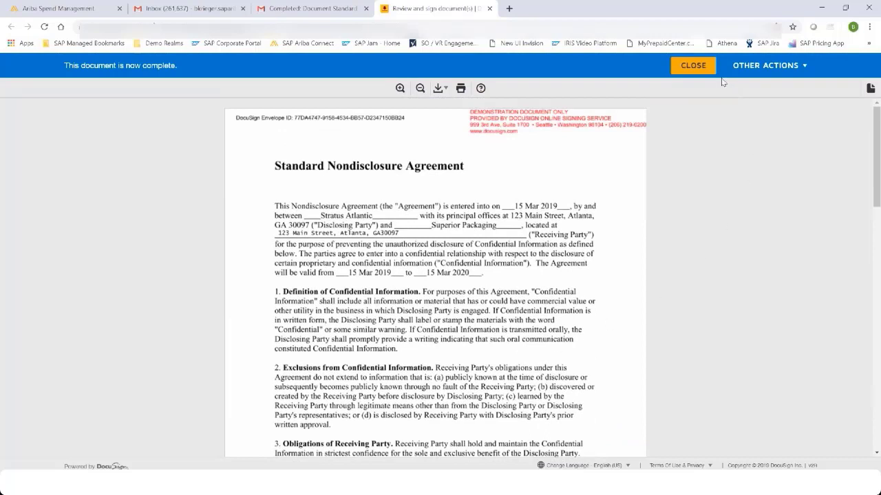
{"action": "left_click", "coordinate": [691, 66]}
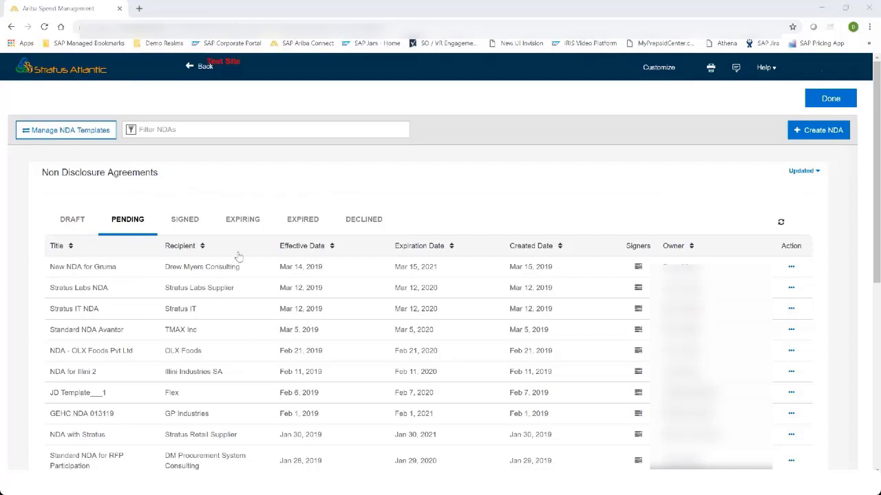
Step: In SAP Ariba, list the signed NDAs and preview the Superior Packaging agreement, closing the preview again
{"action": "left_click", "coordinate": [177, 227]}
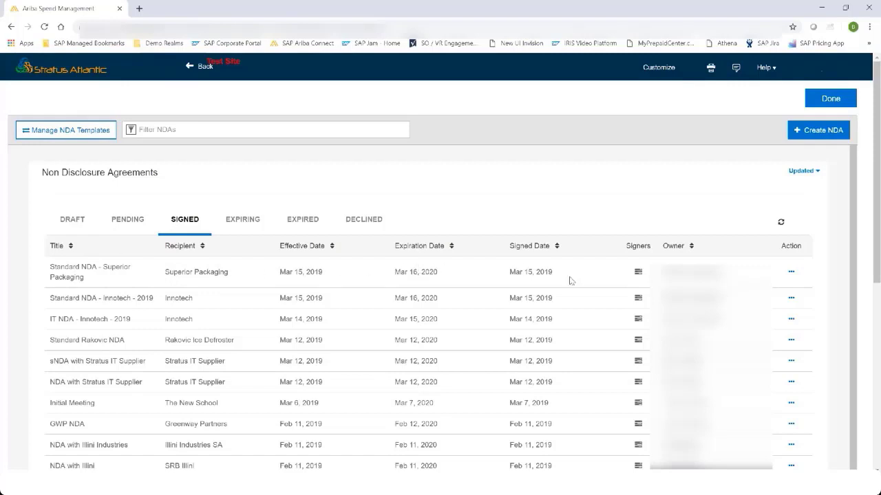
{"action": "mouse_move", "coordinate": [642, 273]}
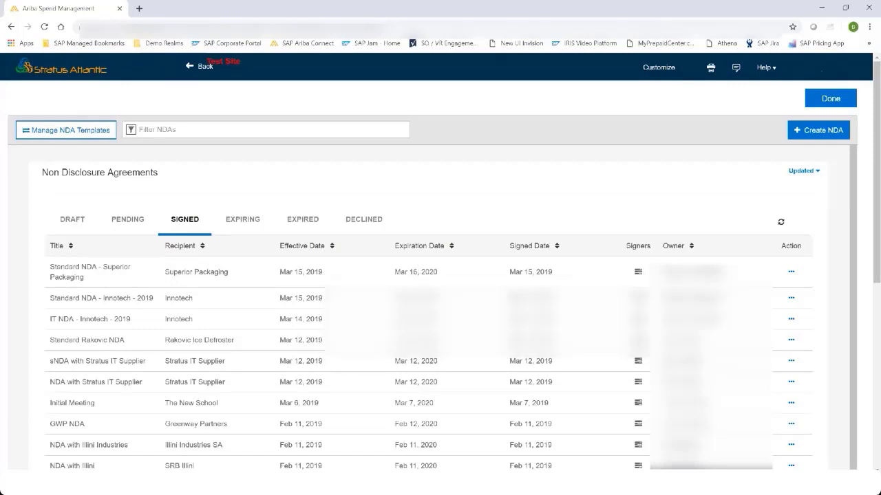
{"action": "left_click", "coordinate": [791, 272]}
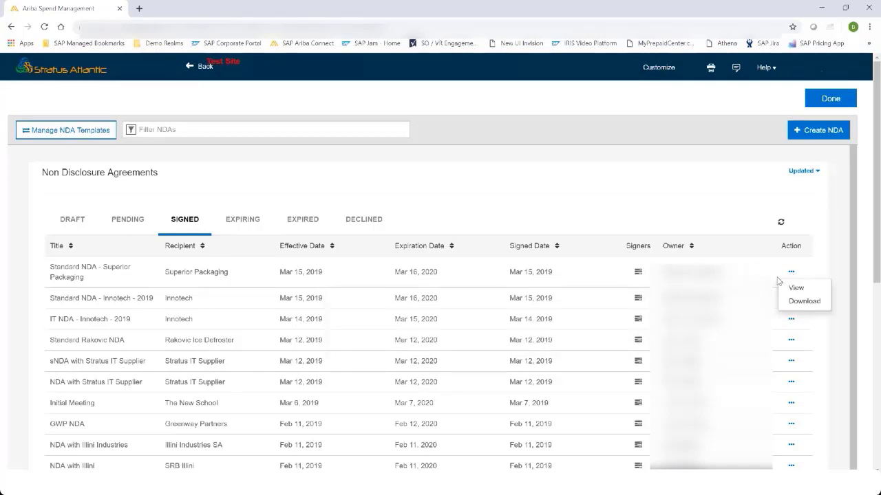
{"action": "left_click", "coordinate": [795, 287]}
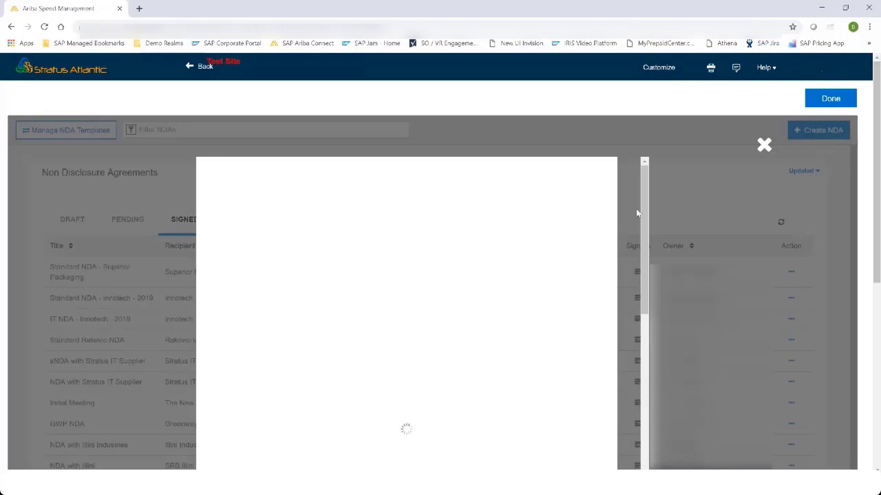
{"action": "left_click", "coordinate": [764, 145]}
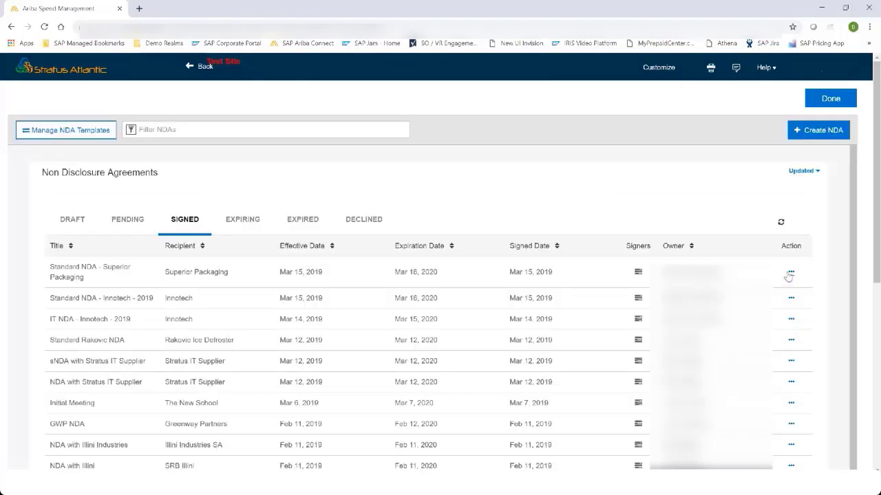
Step: Download the signed Superior Packaging NDA and open the PDF file
{"action": "left_click", "coordinate": [791, 273]}
{"action": "left_click", "coordinate": [791, 273]}
{"action": "left_click", "coordinate": [791, 272]}
{"action": "left_click", "coordinate": [803, 300]}
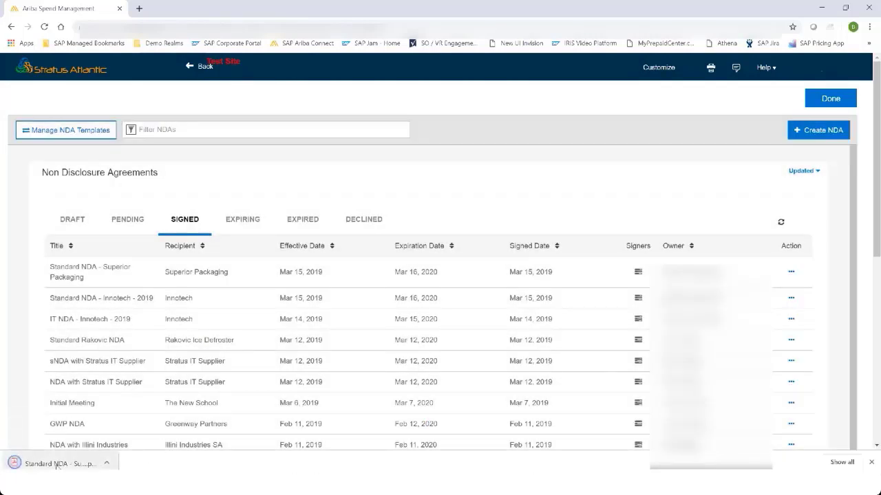
{"action": "left_click", "coordinate": [87, 461]}
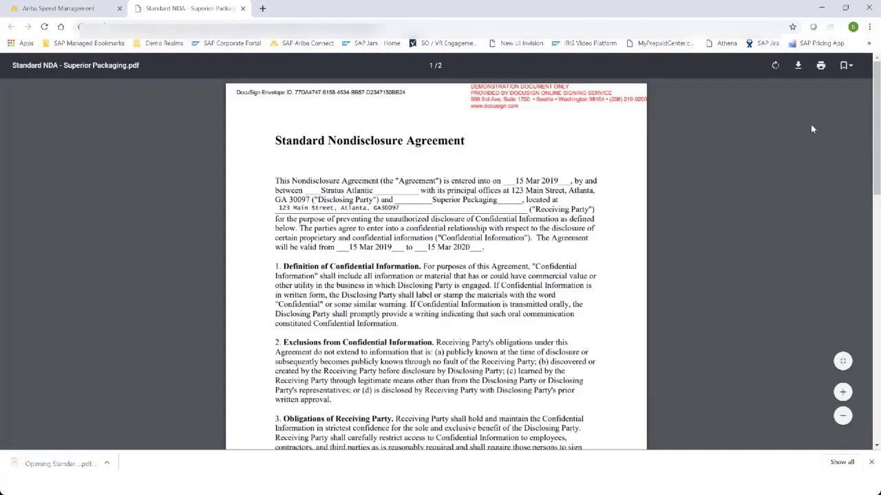